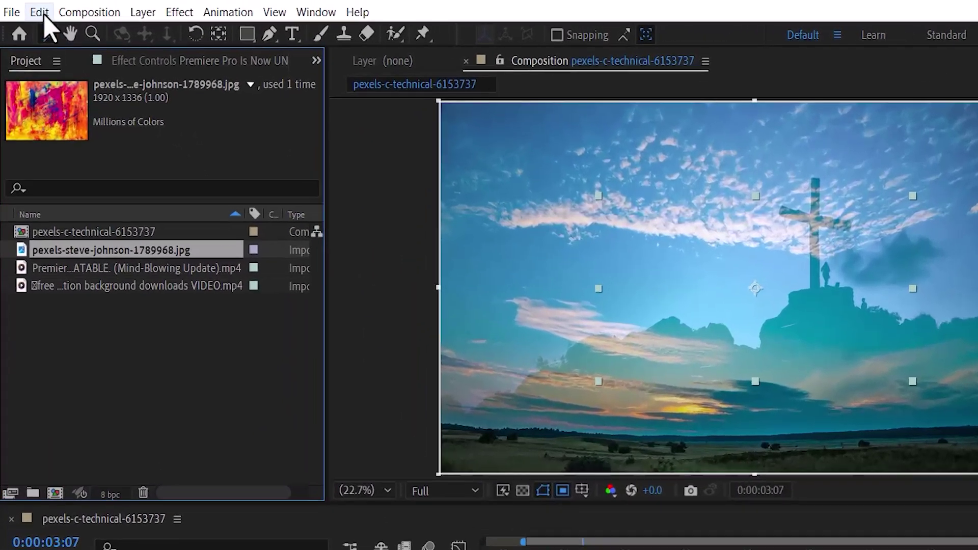
Disable Hardware Accelerate Composition, Layer, and Footage Panels in the Display preferences and apply the change.
{"action": "left_click", "coordinate": [29, 7]}
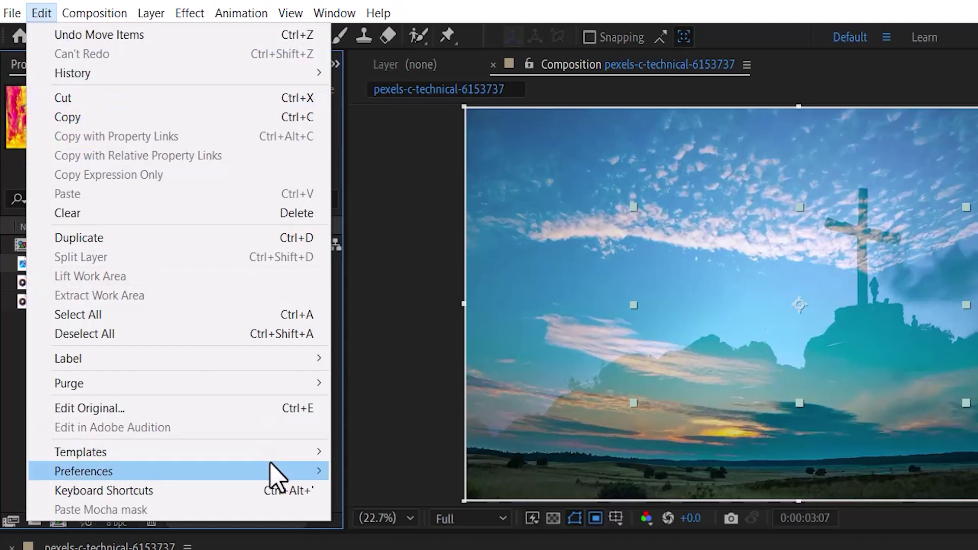
{"action": "mouse_move", "coordinate": [272, 469]}
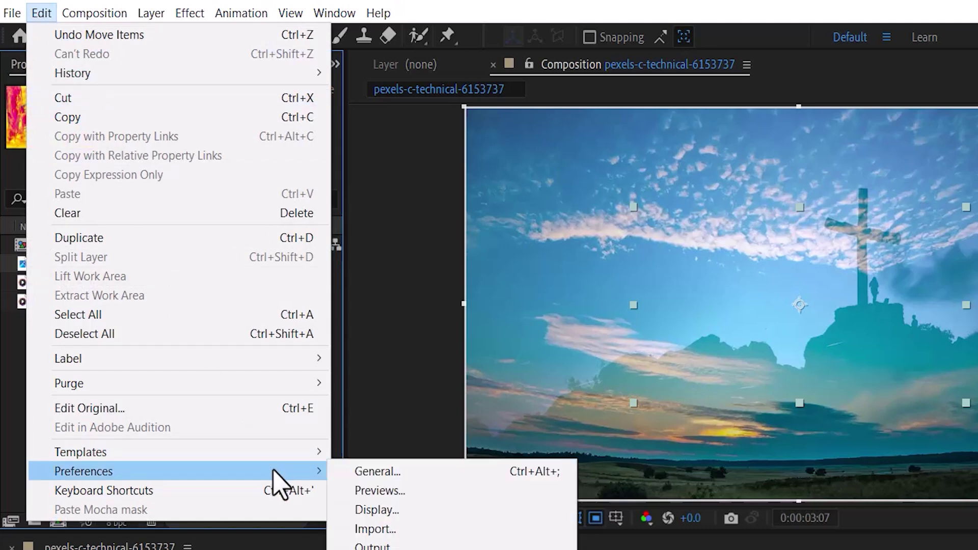
{"action": "left_click", "coordinate": [378, 508]}
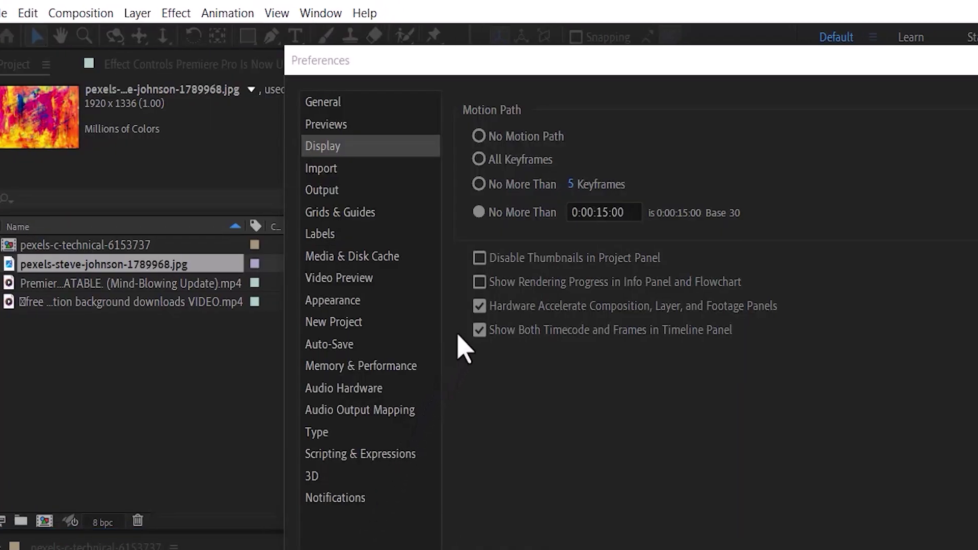
{"action": "left_click", "coordinate": [479, 307]}
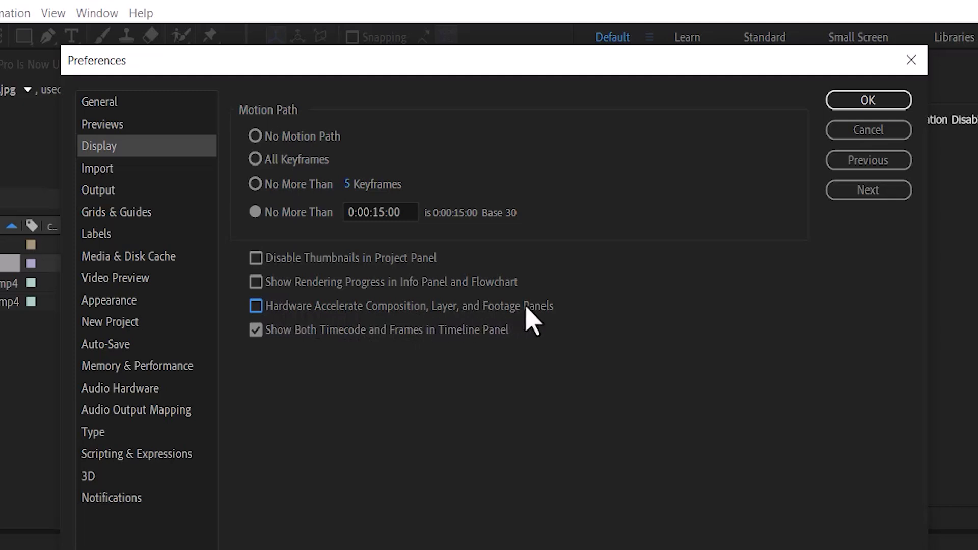
{"action": "left_click", "coordinate": [839, 102]}
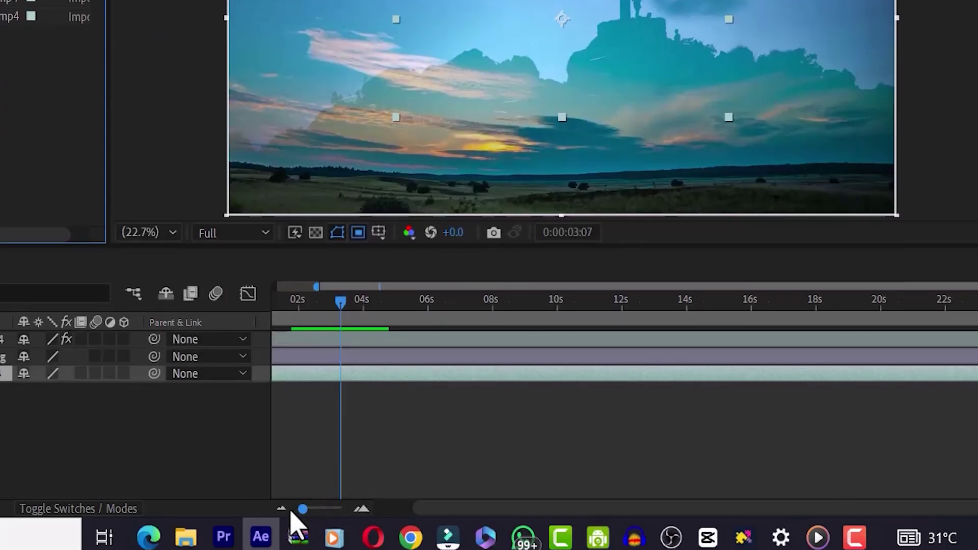
{"action": "mouse_move", "coordinate": [261, 533]}
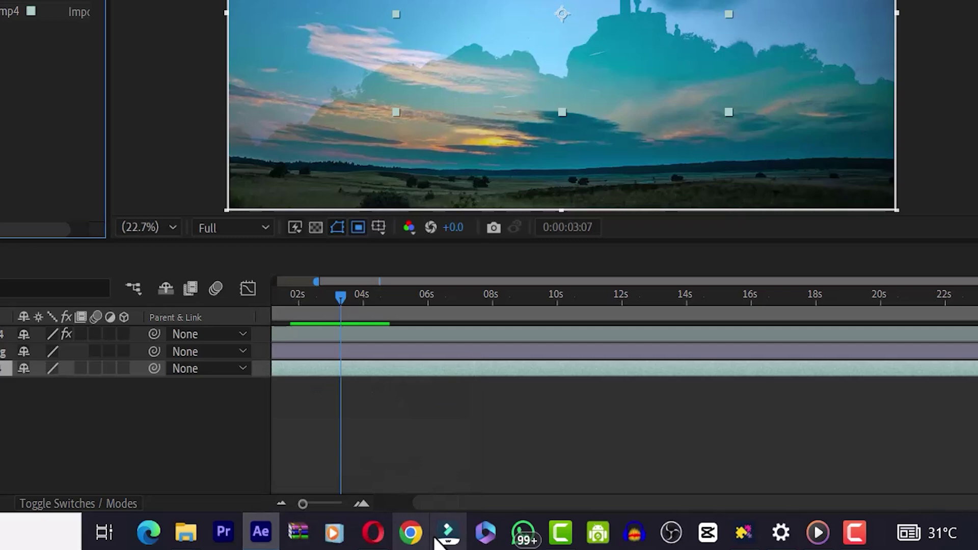
{"action": "mouse_move", "coordinate": [566, 544]}
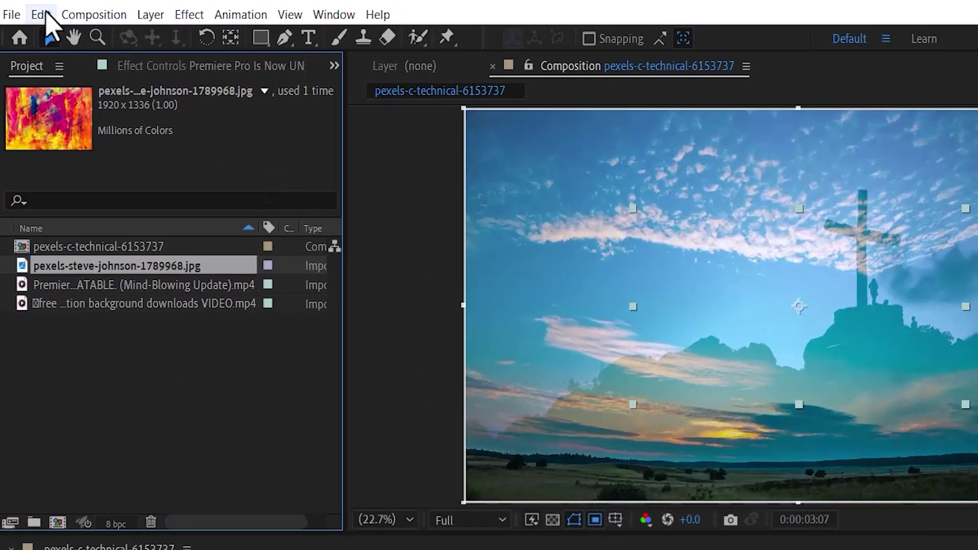
Empty the disk cache for all versions and clean the conformed media database and cache in the Media & Disk Cache preferences.
{"action": "left_click", "coordinate": [43, 14]}
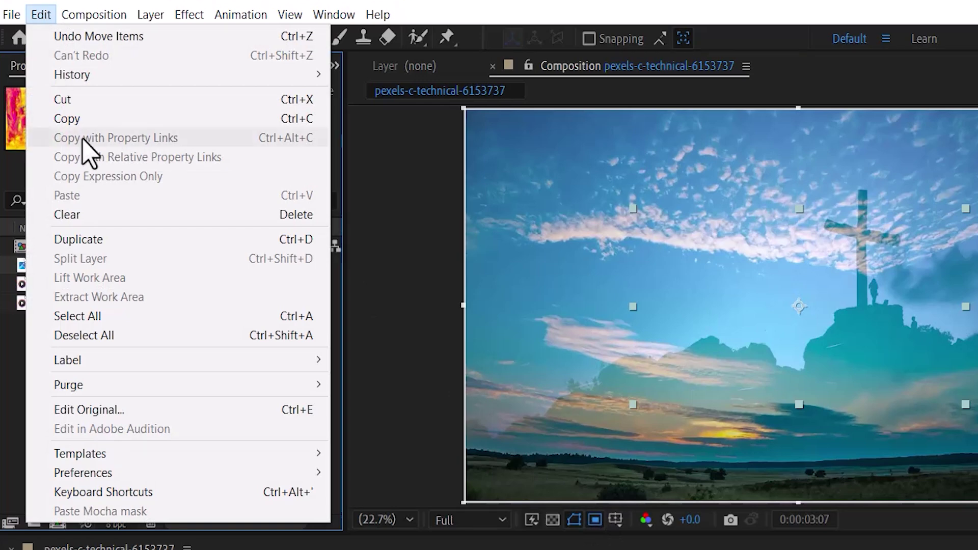
{"action": "mouse_move", "coordinate": [175, 473]}
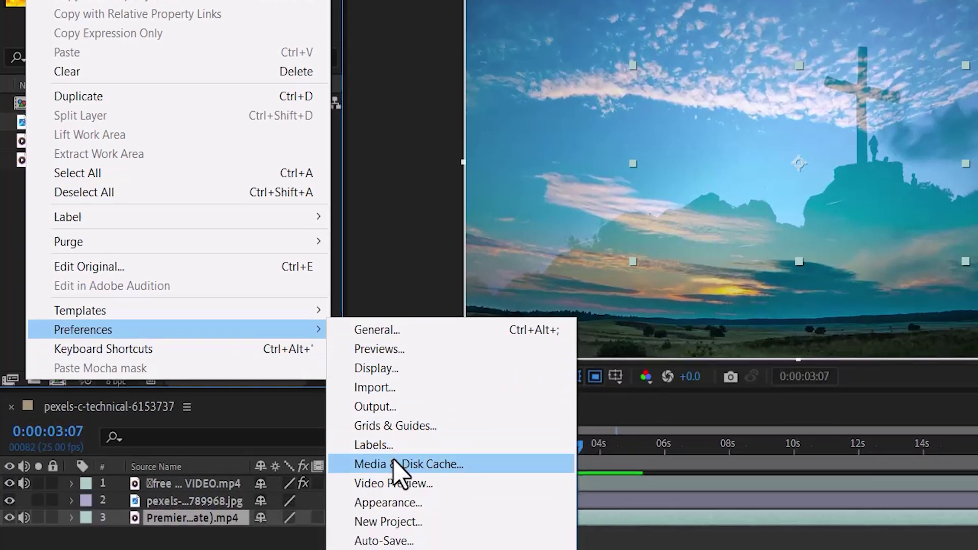
{"action": "left_click", "coordinate": [396, 475]}
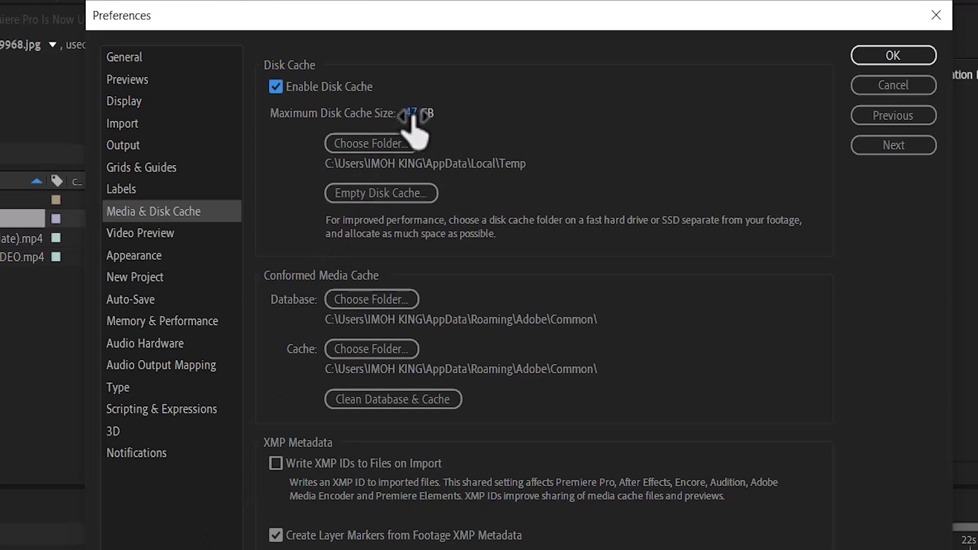
{"action": "left_click", "coordinate": [413, 114]}
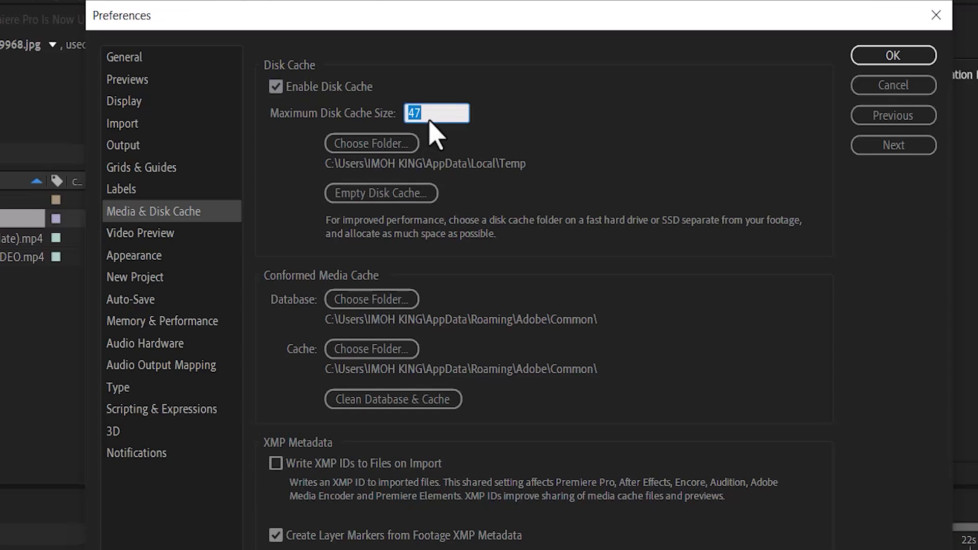
{"action": "left_click", "coordinate": [405, 196]}
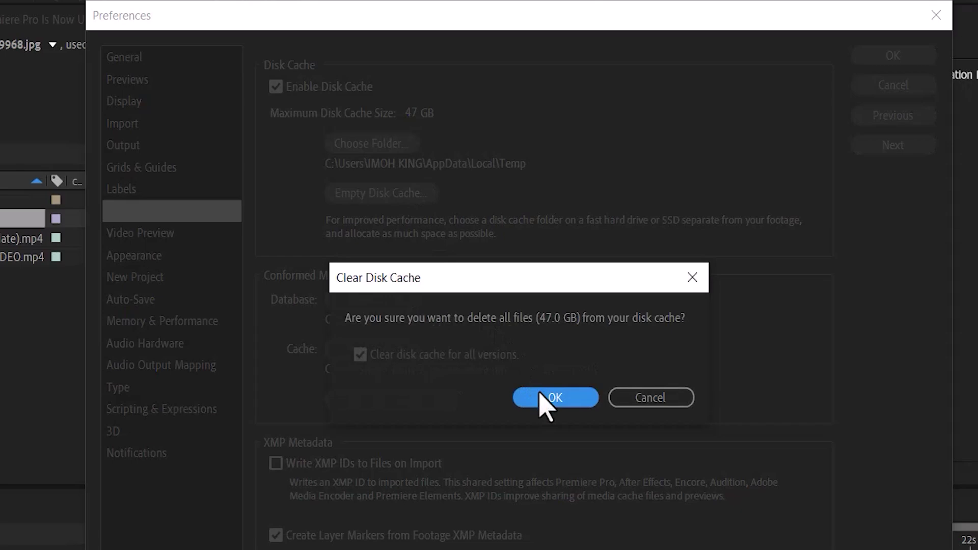
{"action": "left_click", "coordinate": [550, 399]}
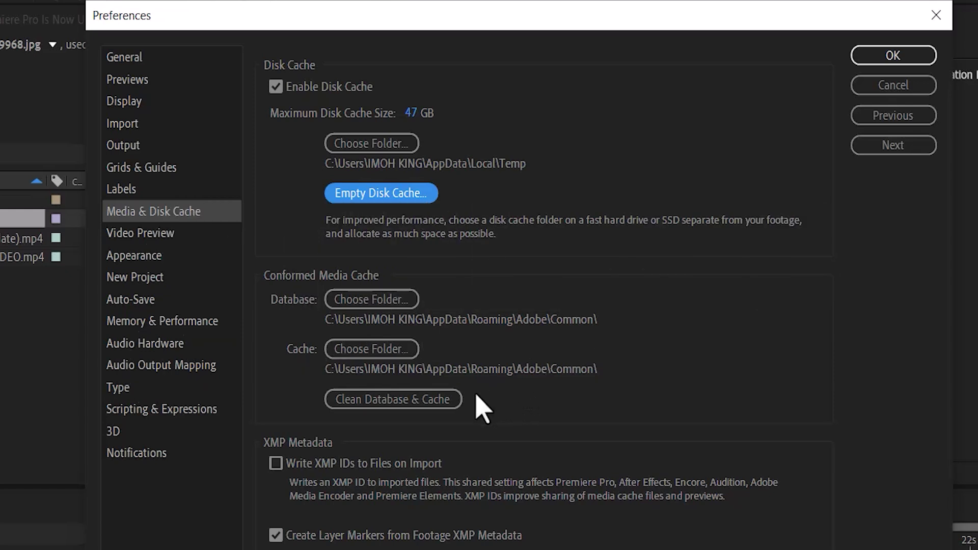
{"action": "left_click", "coordinate": [440, 401]}
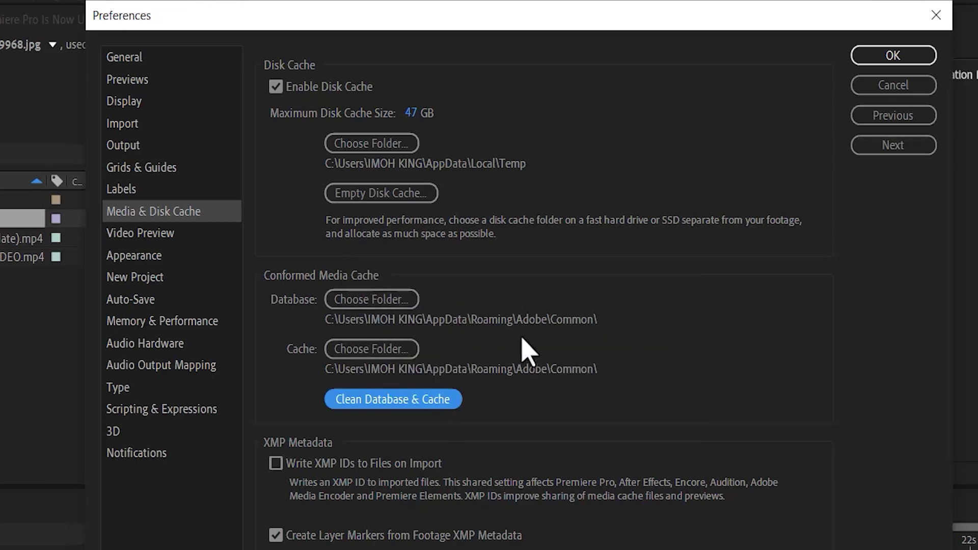
{"action": "left_click", "coordinate": [880, 64]}
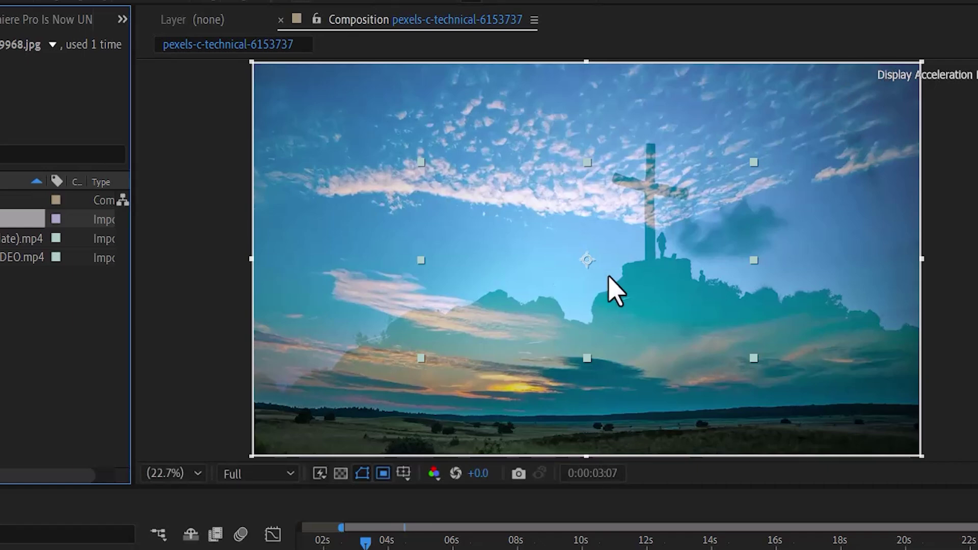
Set the composition viewer's resolution to Quarter.
{"action": "left_click", "coordinate": [292, 476]}
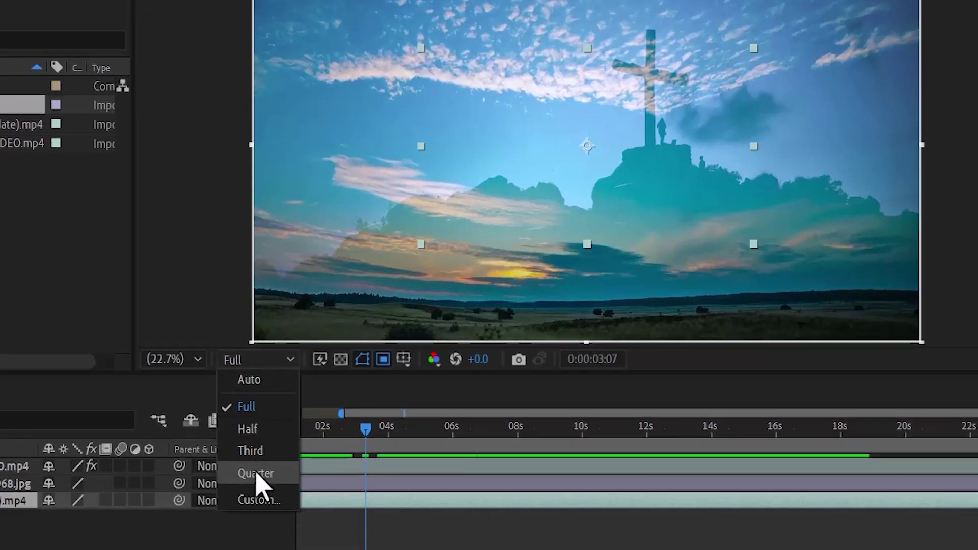
{"action": "left_click", "coordinate": [256, 474]}
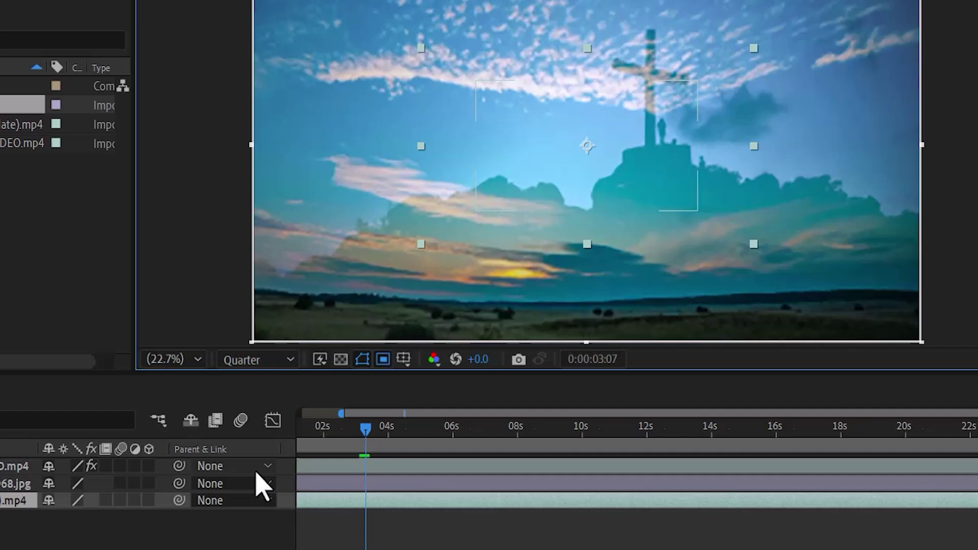
Set the Fast Previews adaptive resolution limit to 1/16 and check the GPU information.
{"action": "left_click", "coordinate": [320, 360]}
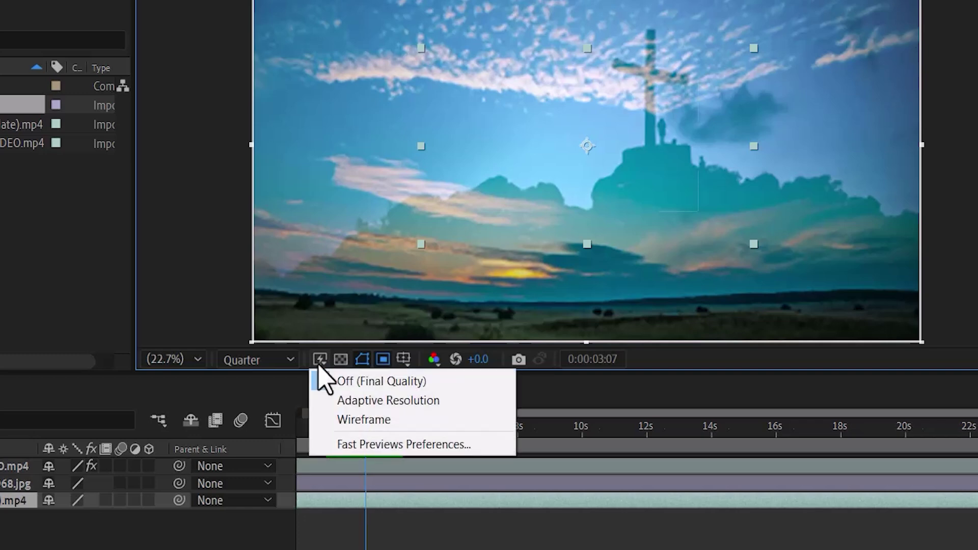
{"action": "left_click", "coordinate": [351, 446]}
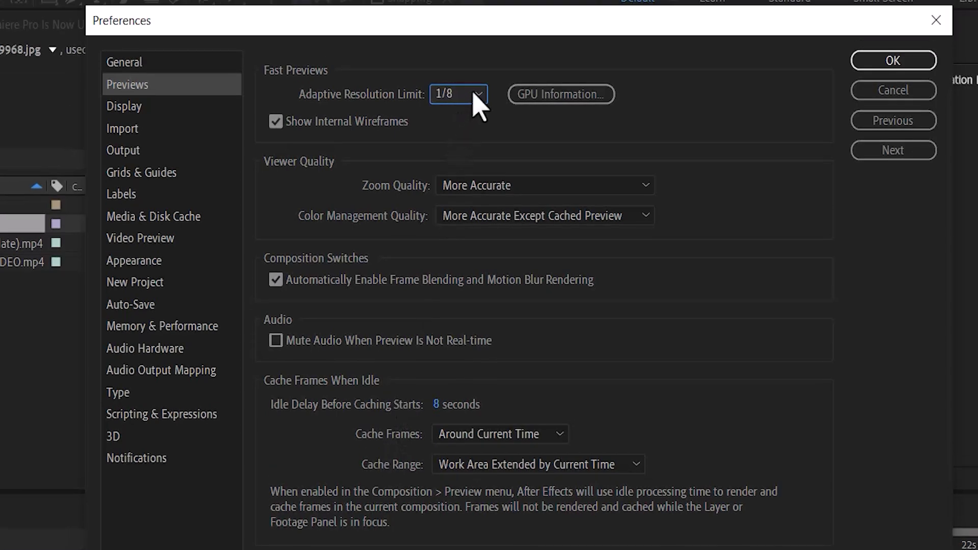
{"action": "left_click", "coordinate": [475, 95]}
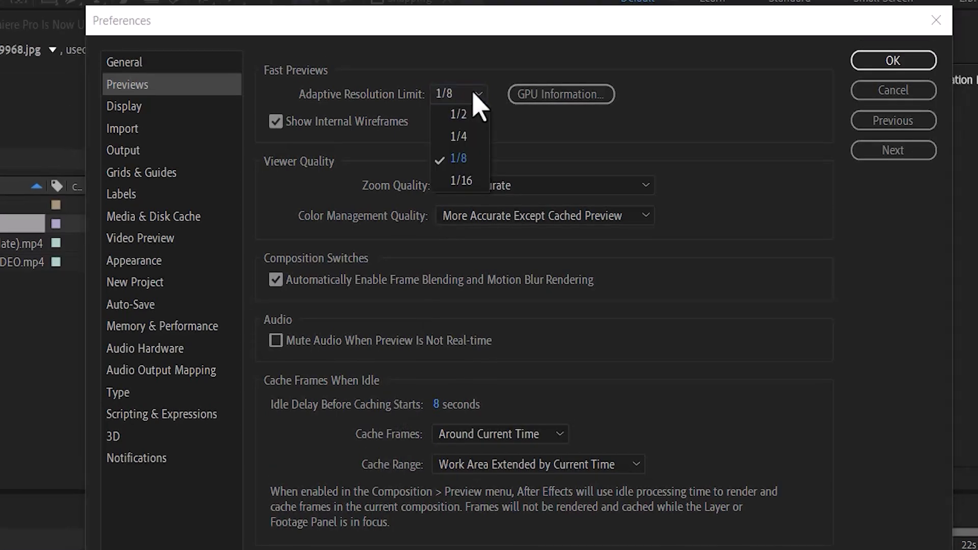
{"action": "left_click", "coordinate": [462, 181]}
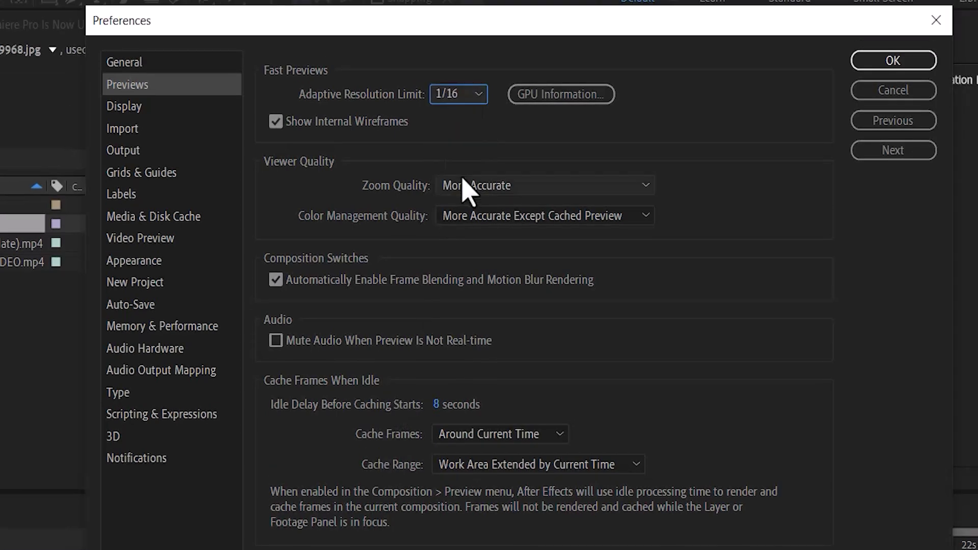
{"action": "left_click", "coordinate": [542, 104]}
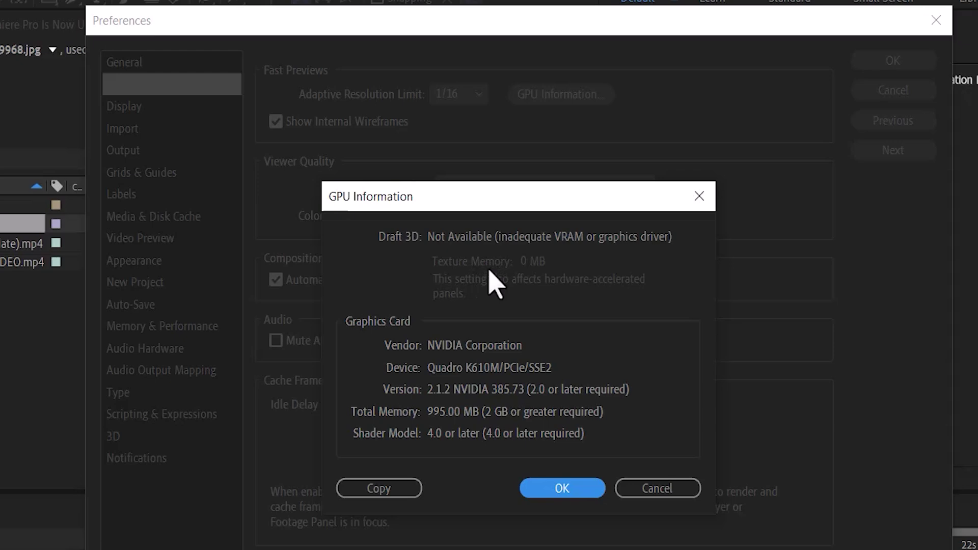
{"action": "left_click", "coordinate": [562, 488]}
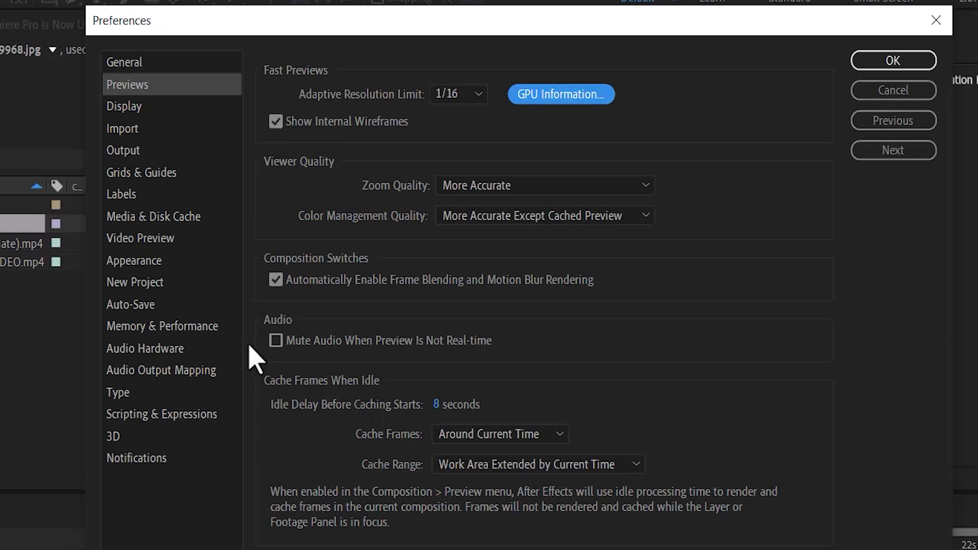
Reserve 4 GB of RAM for other applications in the Memory & Performance preferences and apply the settings.
{"action": "left_click", "coordinate": [195, 328]}
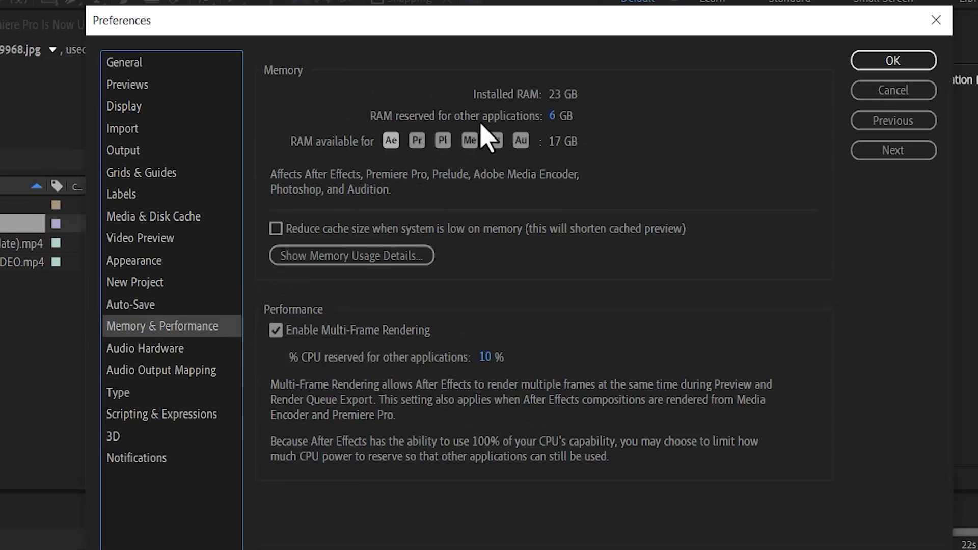
{"action": "left_click", "coordinate": [555, 116]}
{"action": "type", "text": "4"}
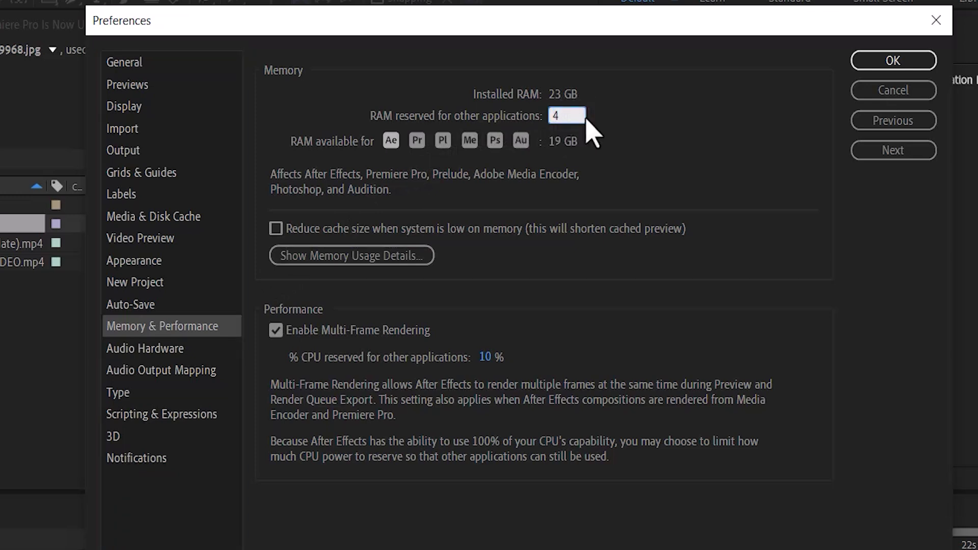
{"action": "key", "text": "Return"}
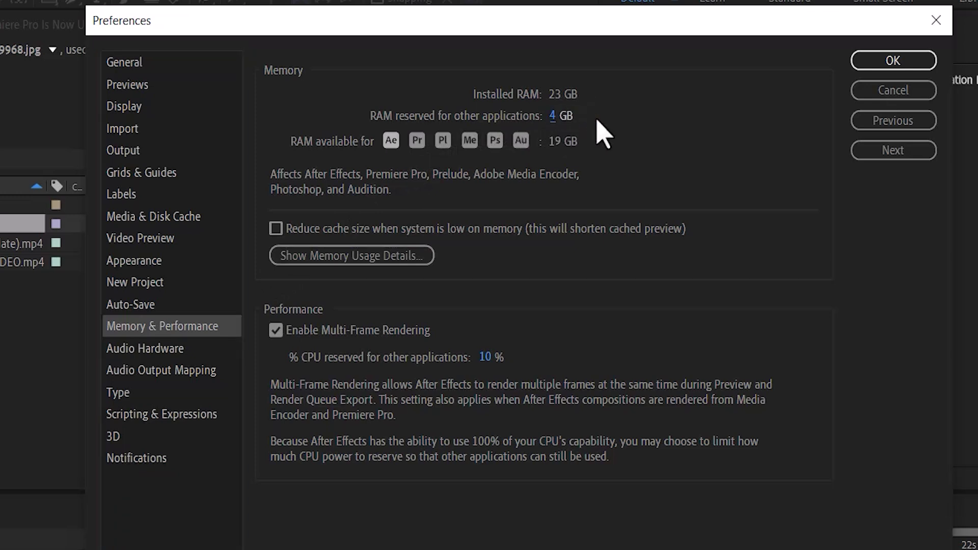
{"action": "left_click", "coordinate": [869, 63]}
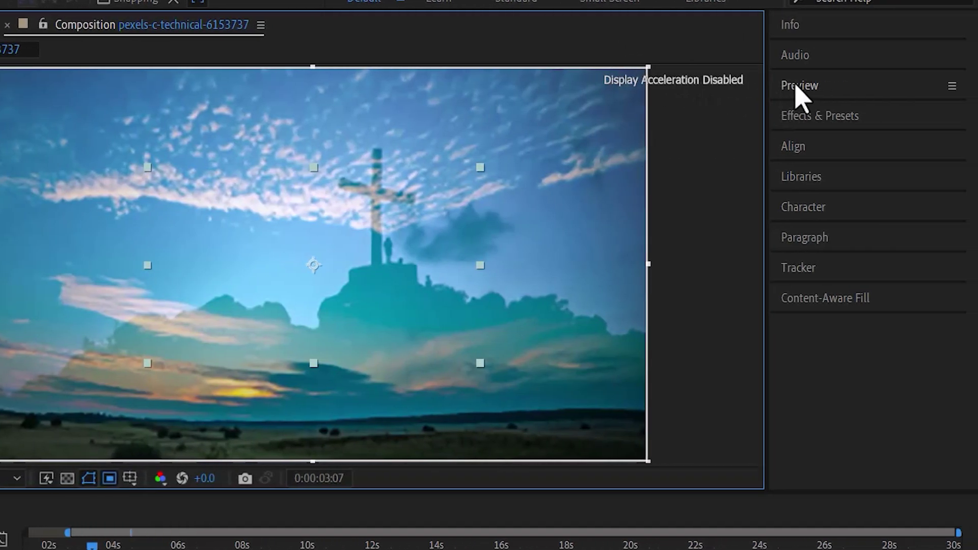
Set the preview playback resolution to Quarter.
{"action": "left_click", "coordinate": [799, 87]}
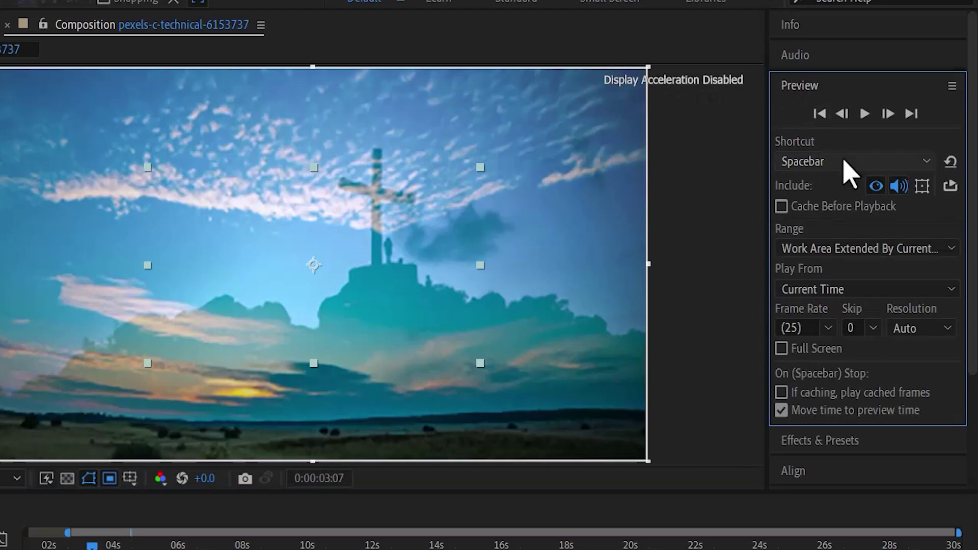
{"action": "left_click", "coordinate": [947, 330]}
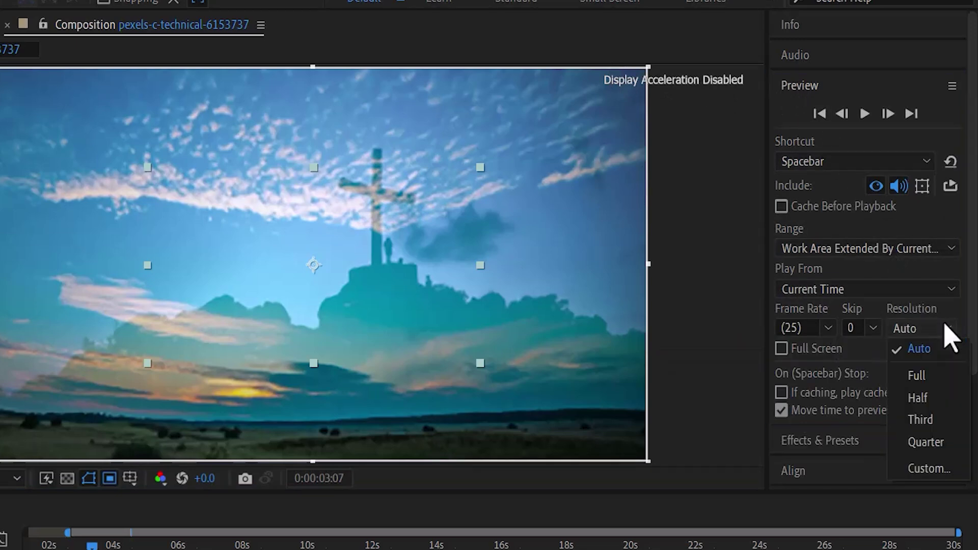
{"action": "left_click", "coordinate": [931, 443]}
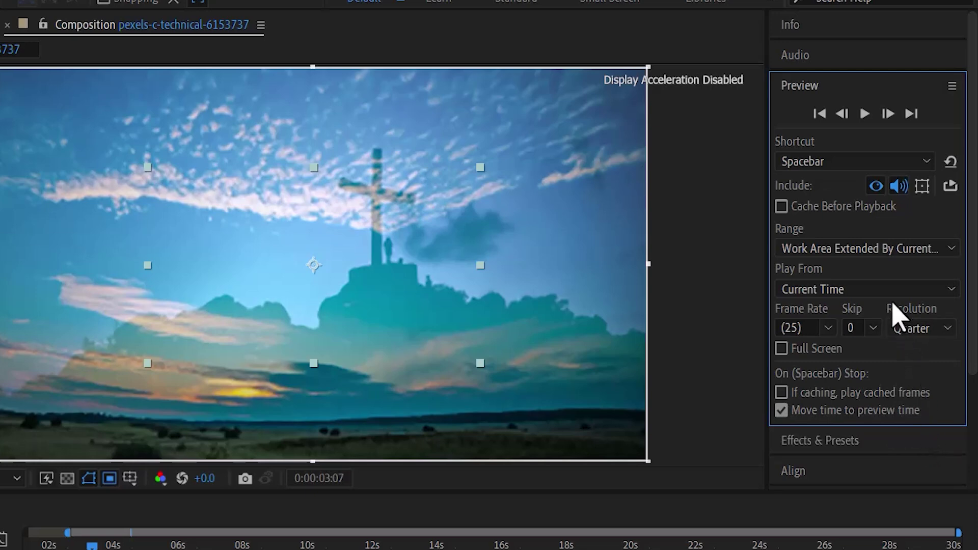
Set the preview range to Play Around Current Time with a preroll of 30 seconds.
{"action": "left_click", "coordinate": [880, 249]}
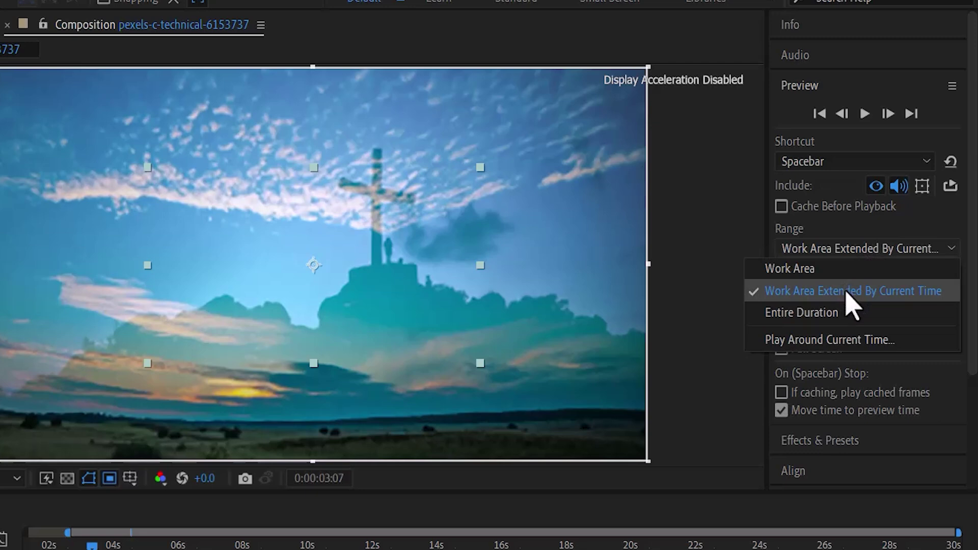
{"action": "key", "text": "Escape"}
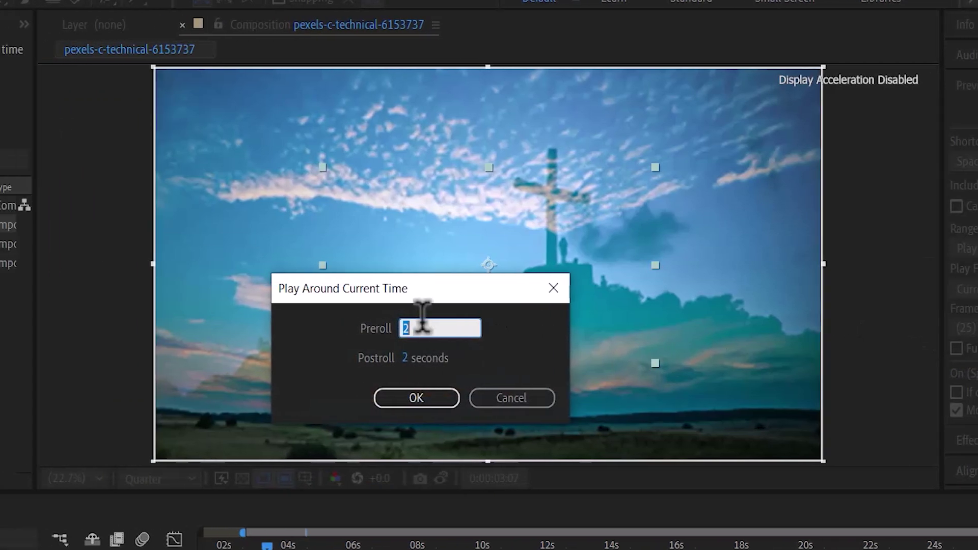
{"action": "type", "text": "3:"}
{"action": "type", "text": "0"}
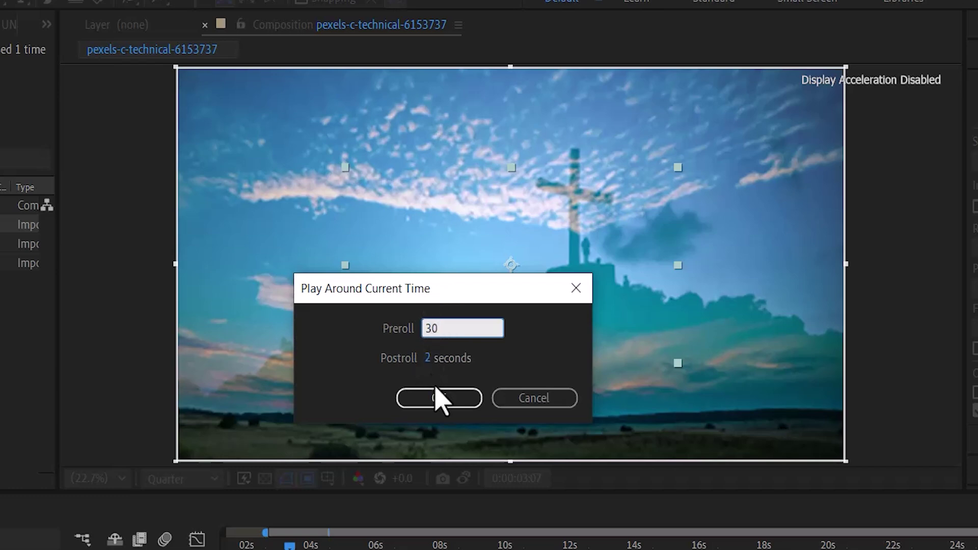
{"action": "left_click", "coordinate": [443, 399]}
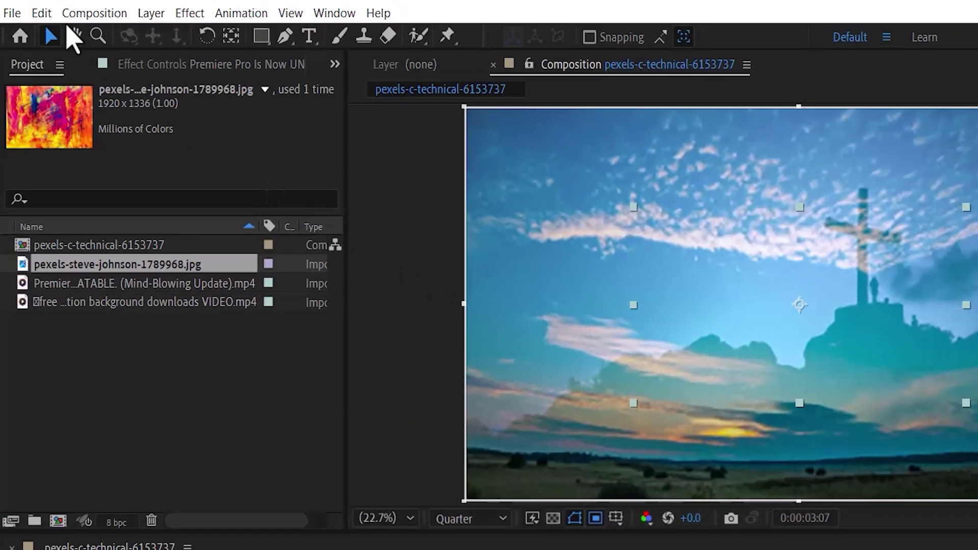
Set both Zoom Quality and Color Management Quality to Faster in the Previews preferences' Viewer Quality settings and apply them.
{"action": "left_click", "coordinate": [43, 14]}
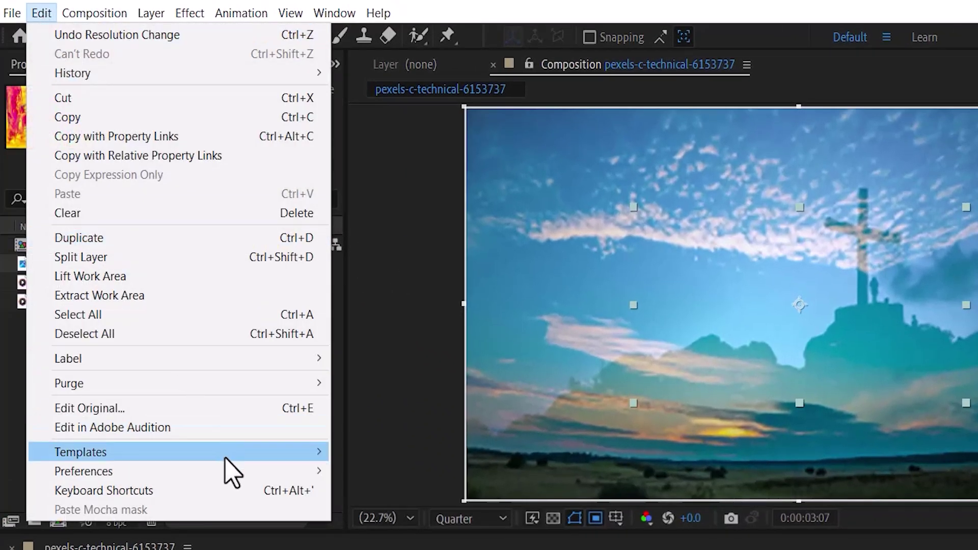
{"action": "mouse_move", "coordinate": [228, 469]}
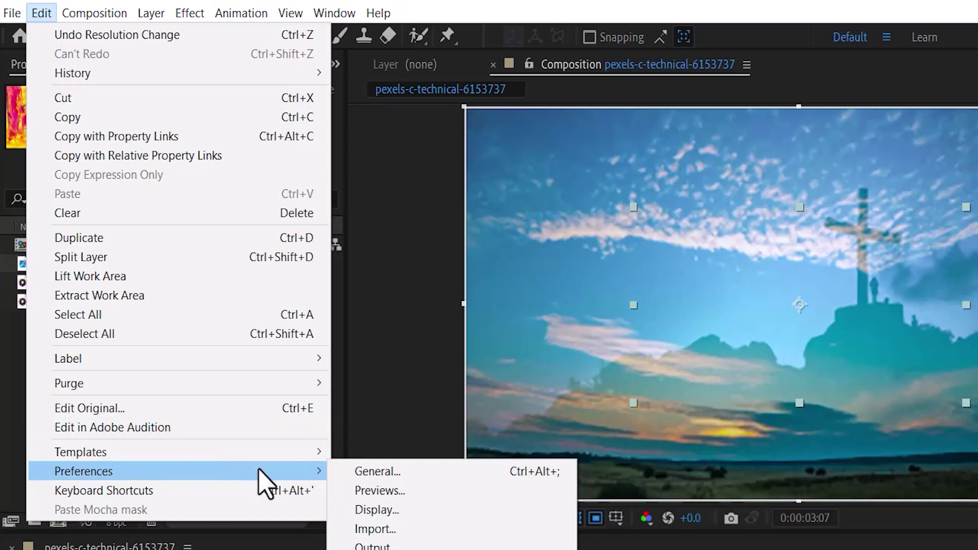
{"action": "left_click", "coordinate": [375, 491]}
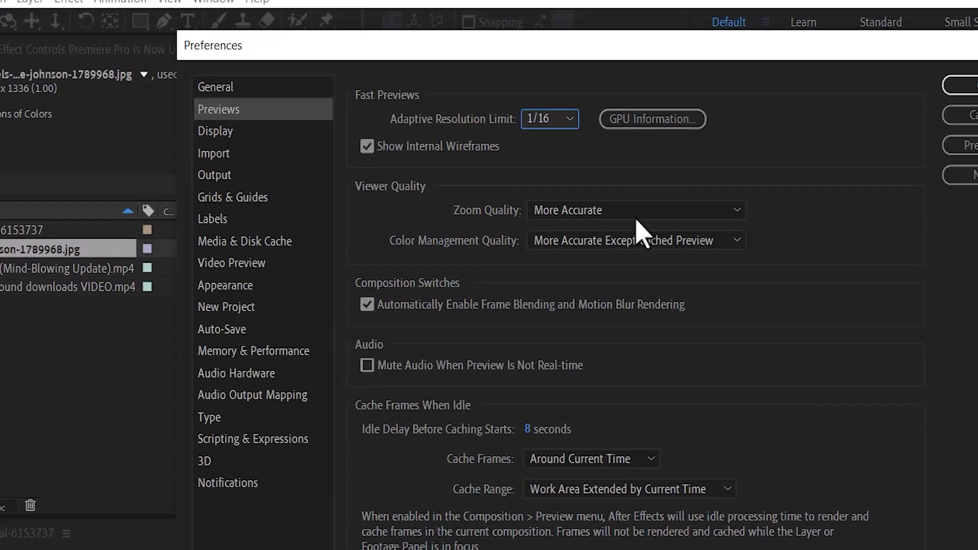
{"action": "left_click", "coordinate": [643, 211]}
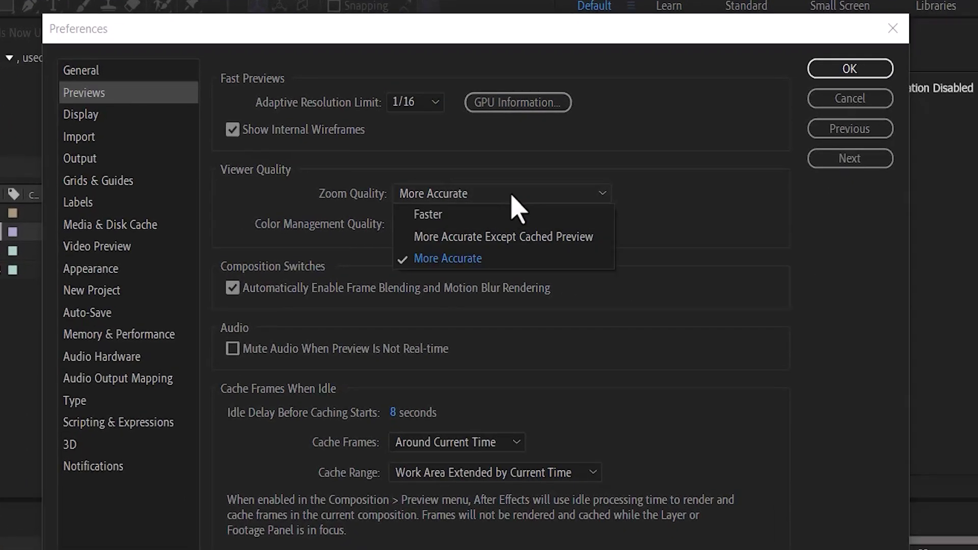
{"action": "left_click", "coordinate": [488, 214]}
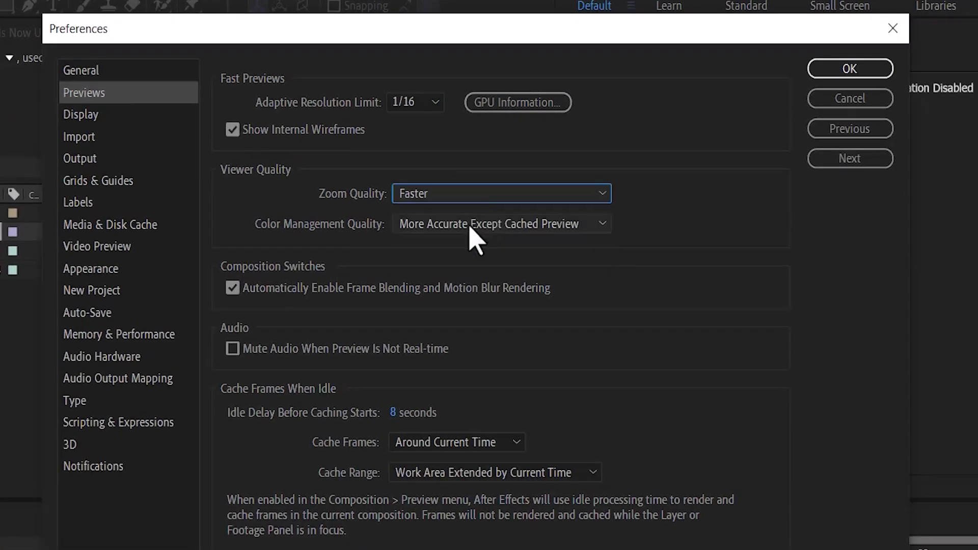
{"action": "left_click", "coordinate": [470, 227]}
{"action": "left_click", "coordinate": [460, 246]}
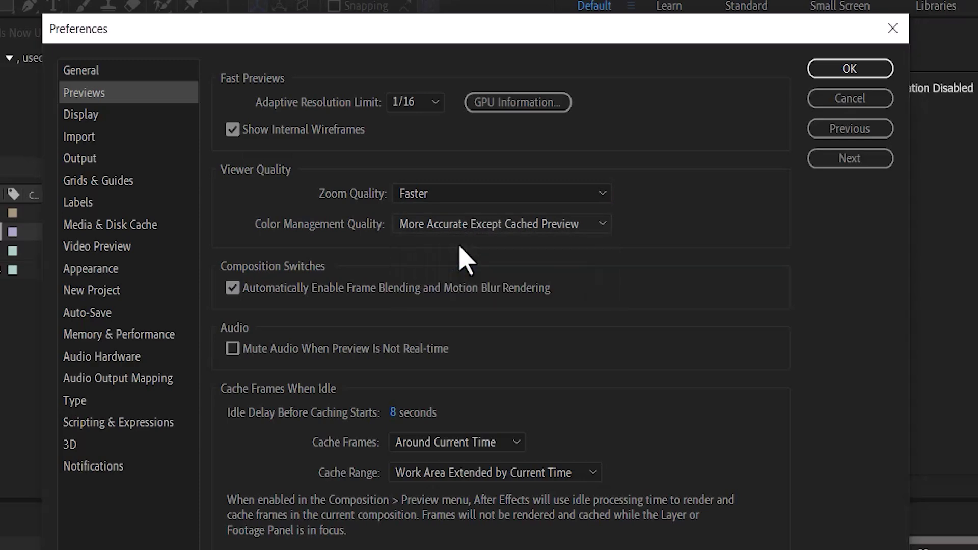
{"action": "left_click", "coordinate": [838, 68]}
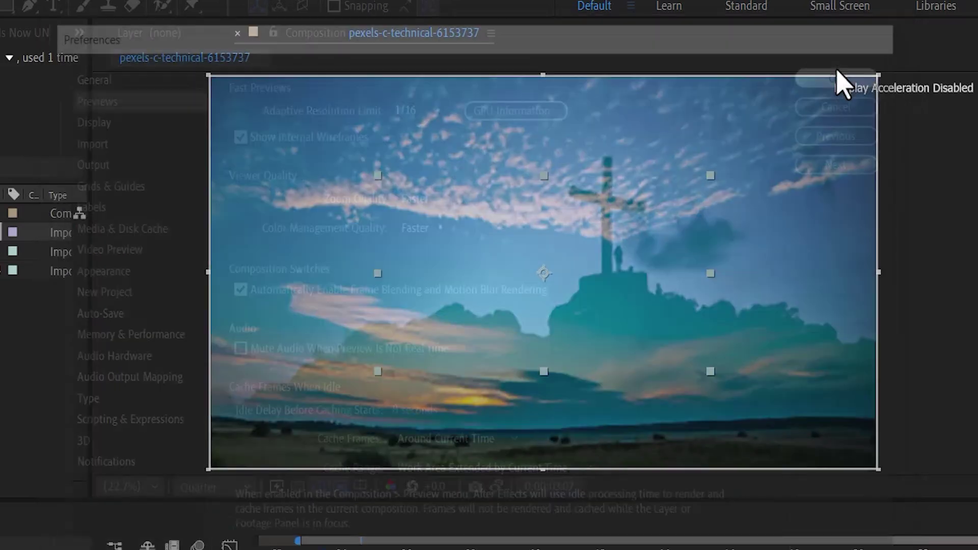